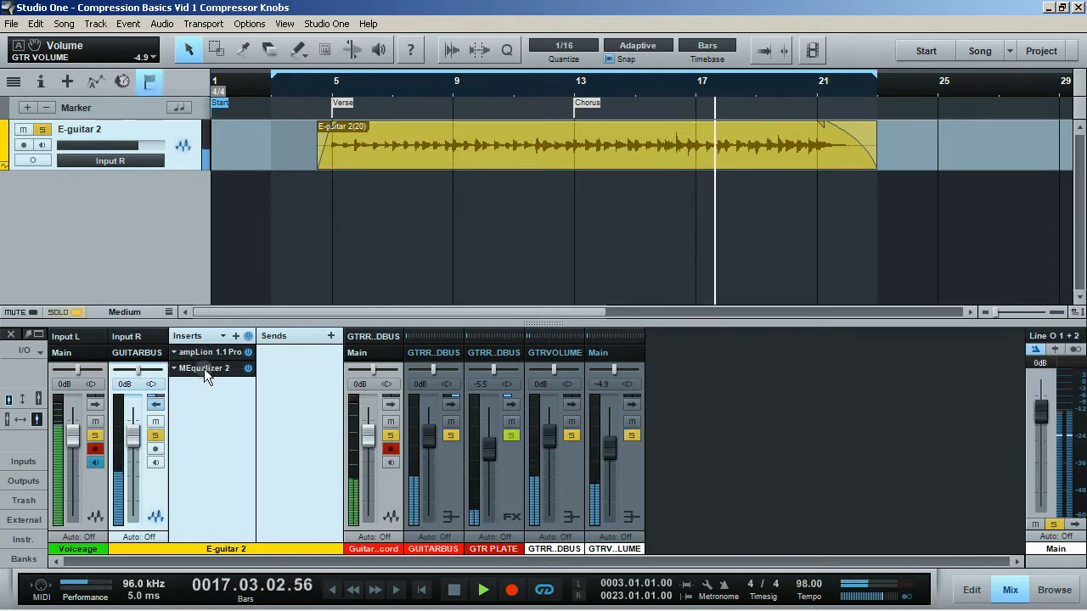
Open the MEqualizer 2 insert on the E-guitar 2 channel to inspect it, then close its window.
click(204, 368)
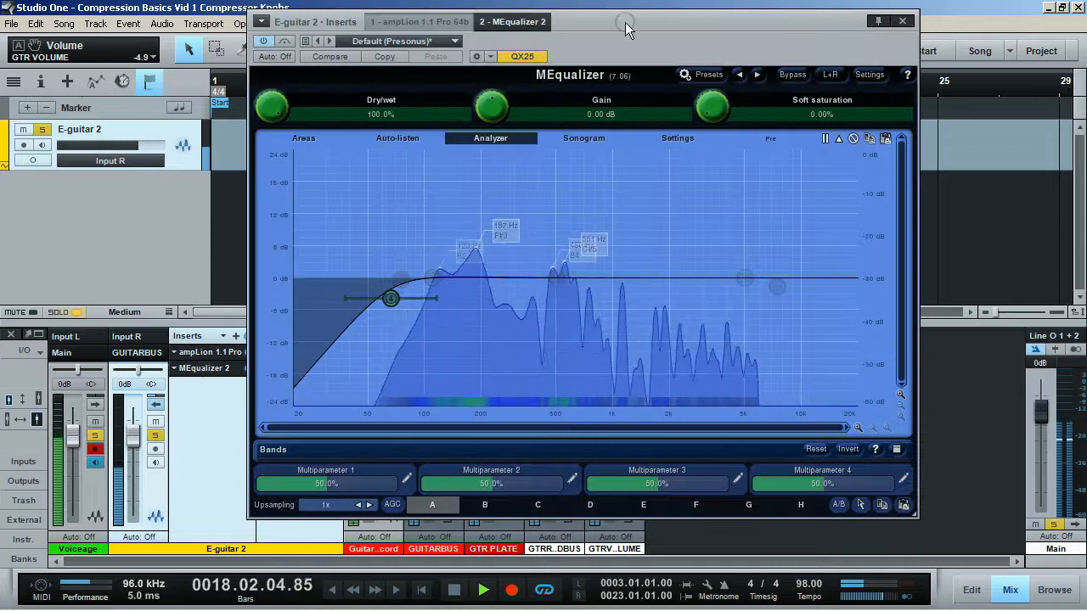
drag(627, 32, 592, 61)
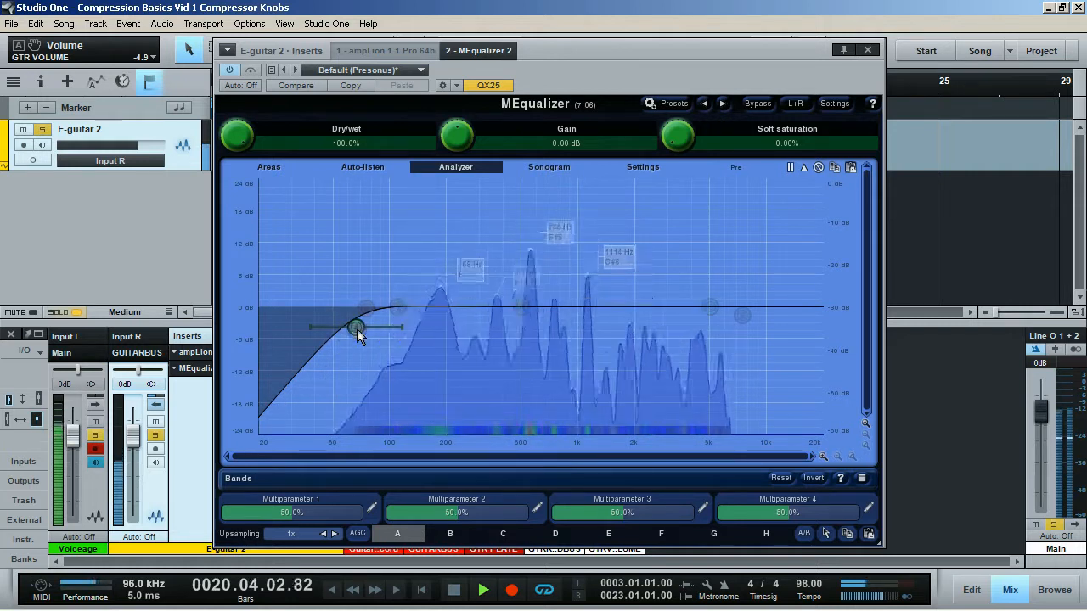
click(861, 49)
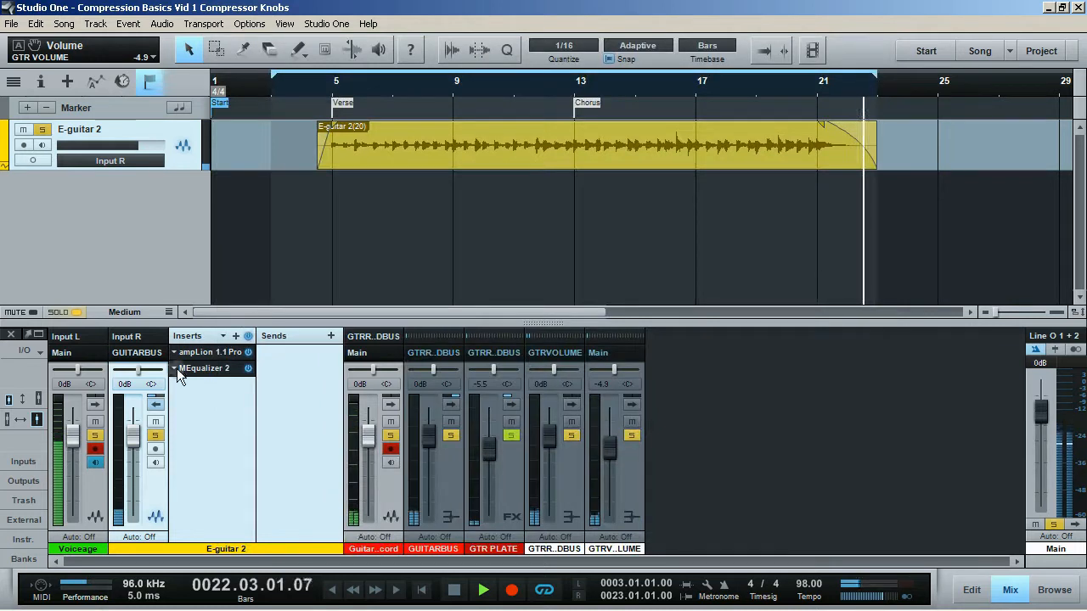
Add a Compressor insert to the E-guitar 2 channel and reposition its plug-in window.
click(235, 337)
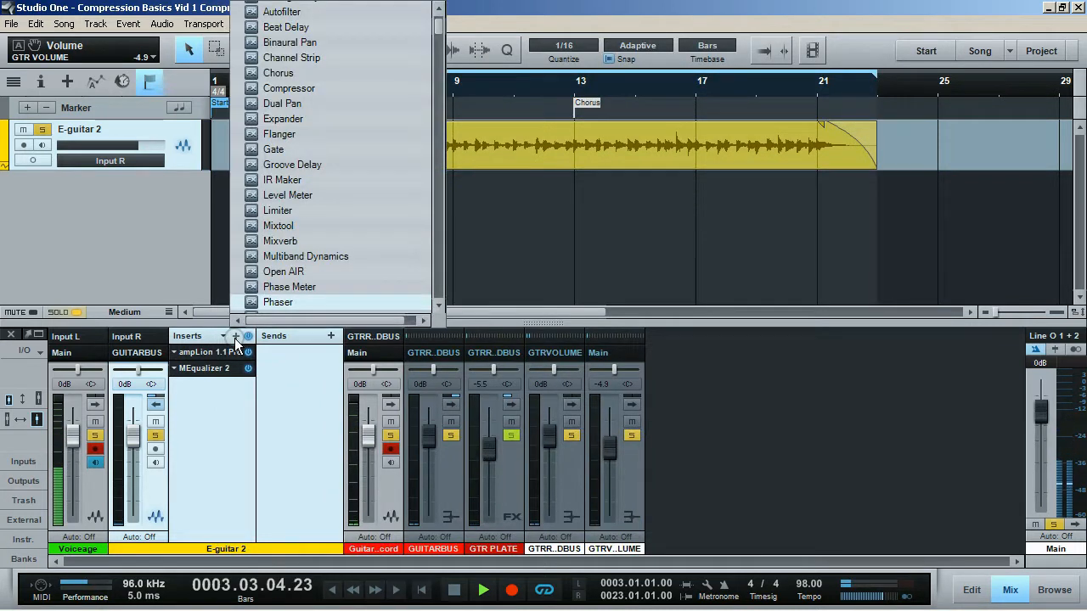
click(362, 88)
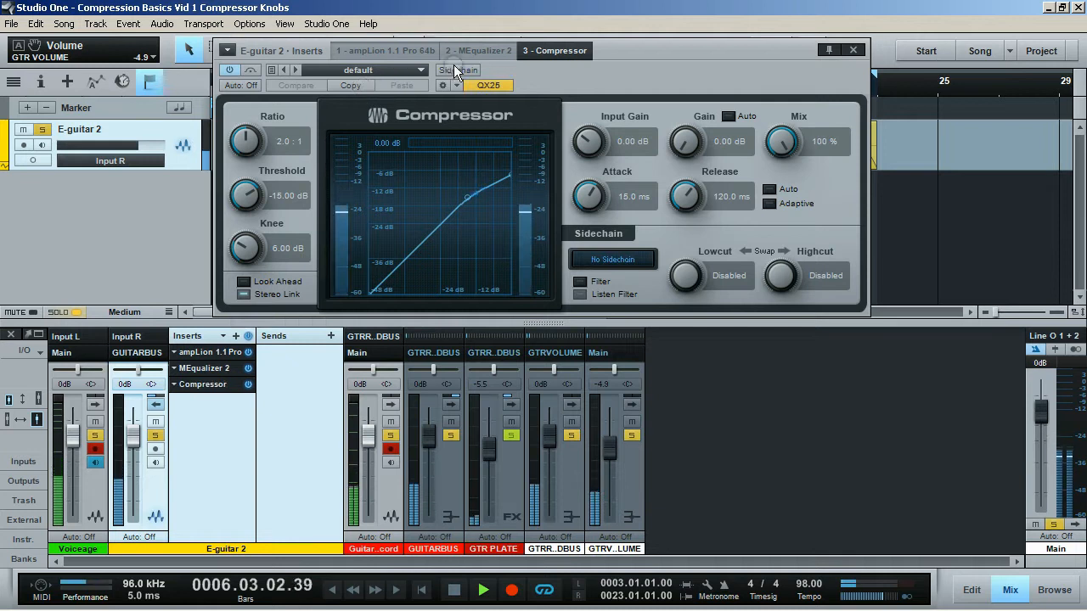
drag(523, 78, 510, 131)
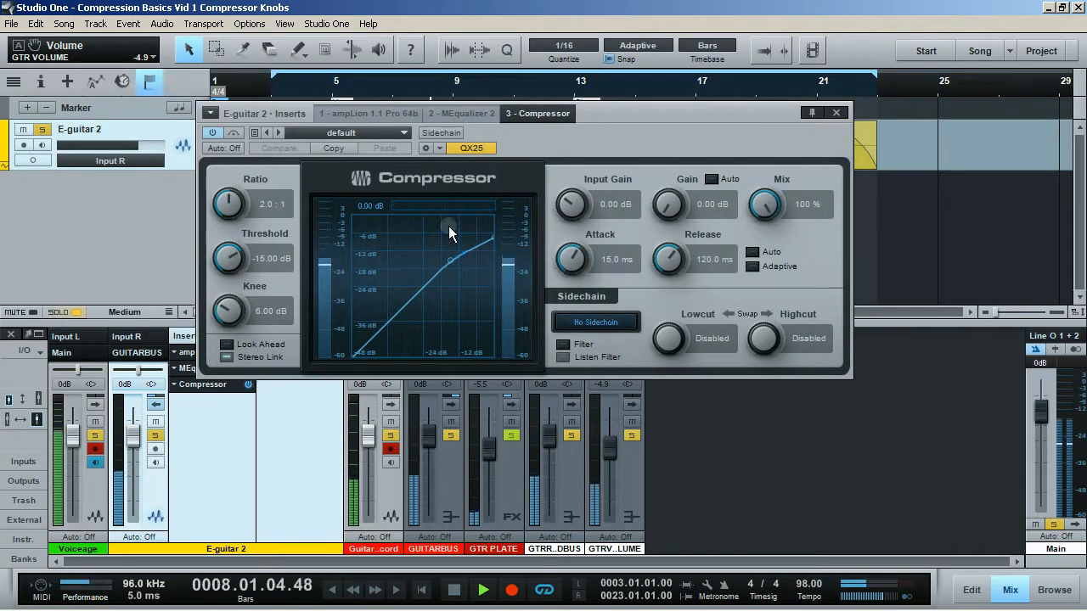
Switch the Compressor's Adaptive release and Look Ahead options on, then off again.
click(752, 266)
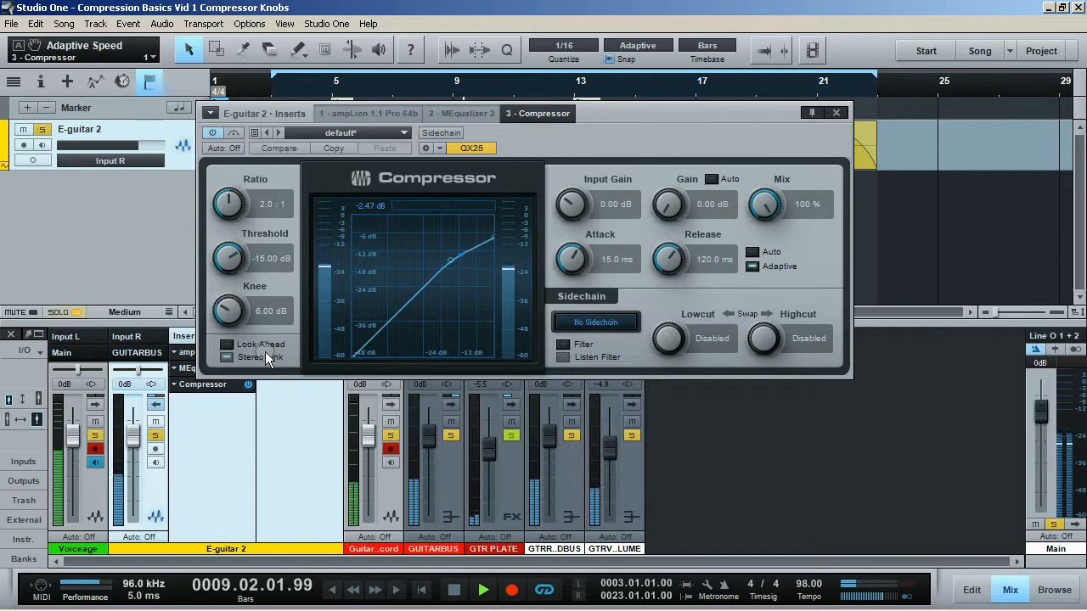
click(244, 345)
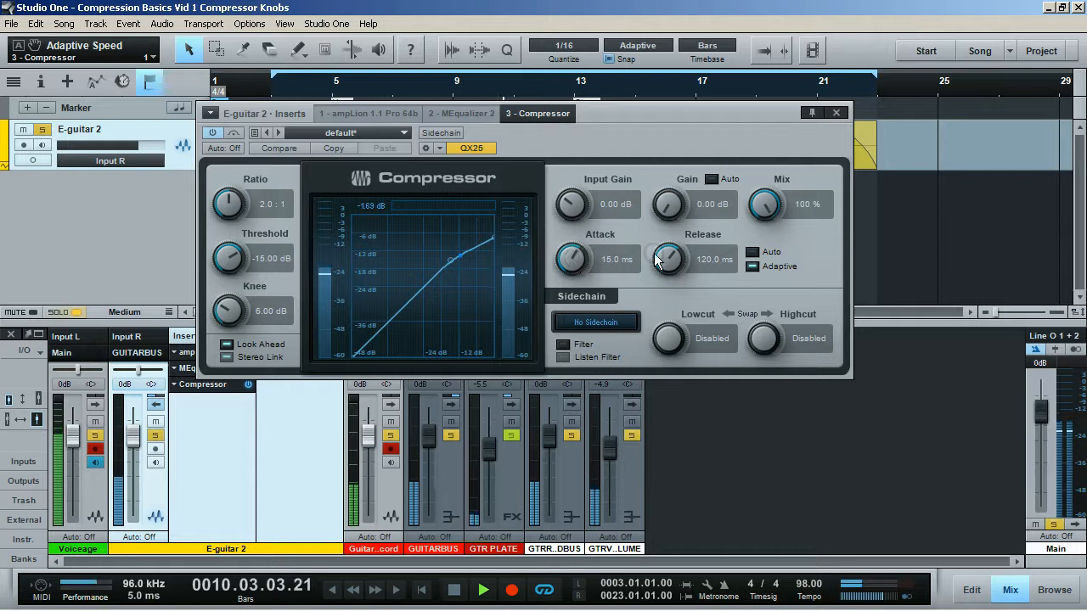
click(752, 265)
click(226, 345)
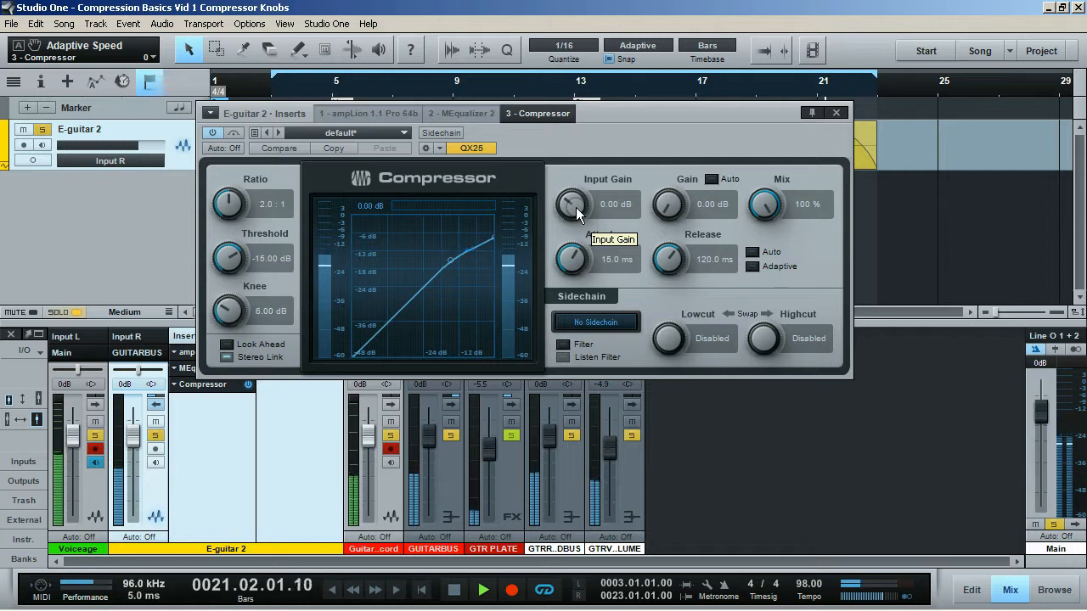
Nudge the Input Gain knob and reset it to 0 dB, then touch the Gain knob.
drag(576, 207, 578, 210)
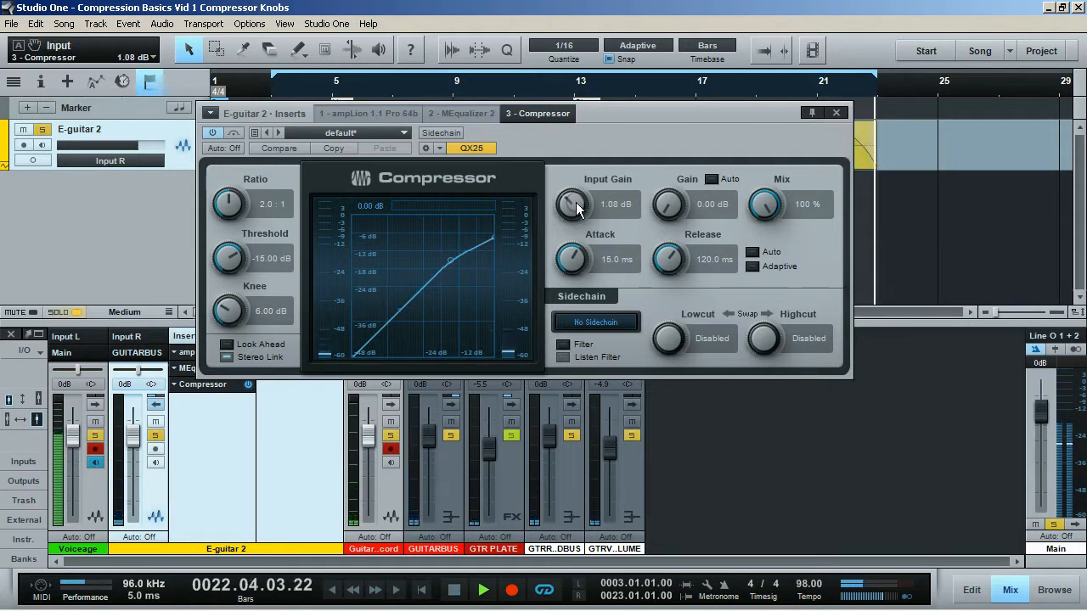
double_click(576, 202)
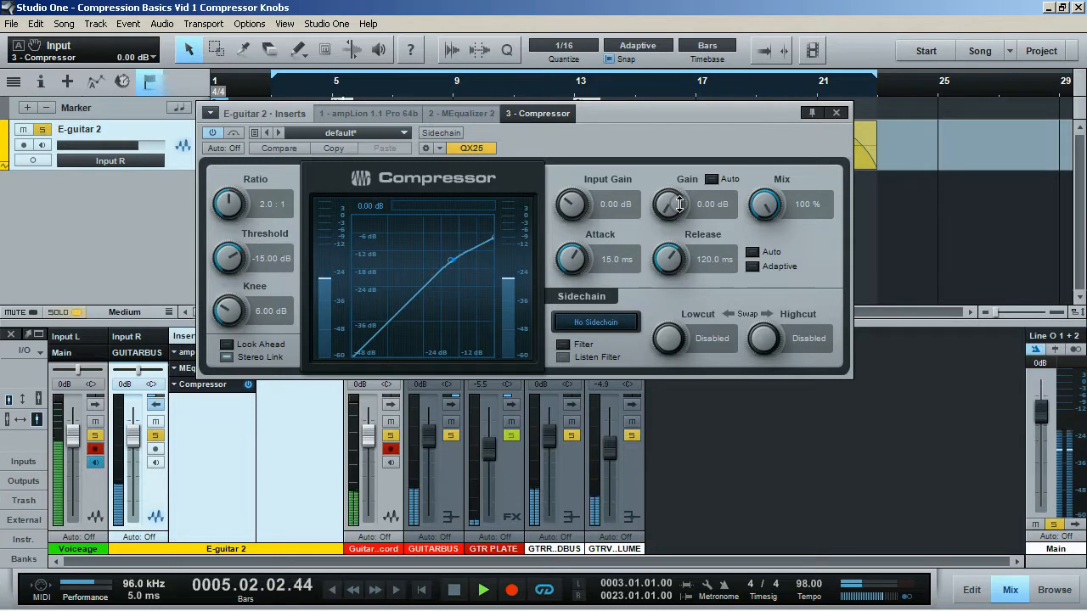
drag(679, 204, 680, 205)
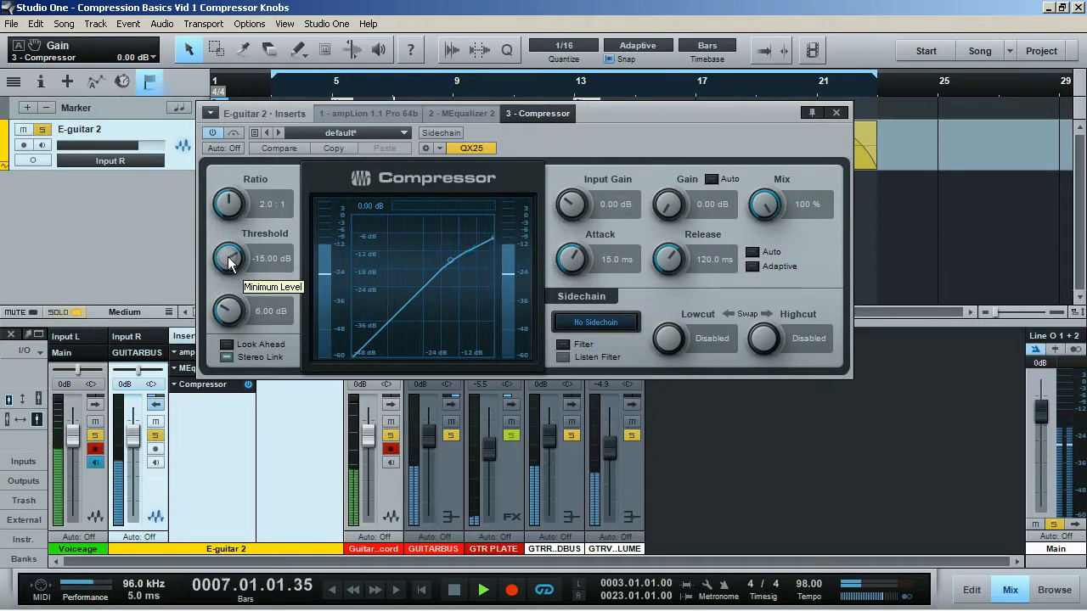
Sweep the Threshold up and down, enter -20 dB, then readjust it to about -23.4 dB.
drag(227, 258, 239, 206)
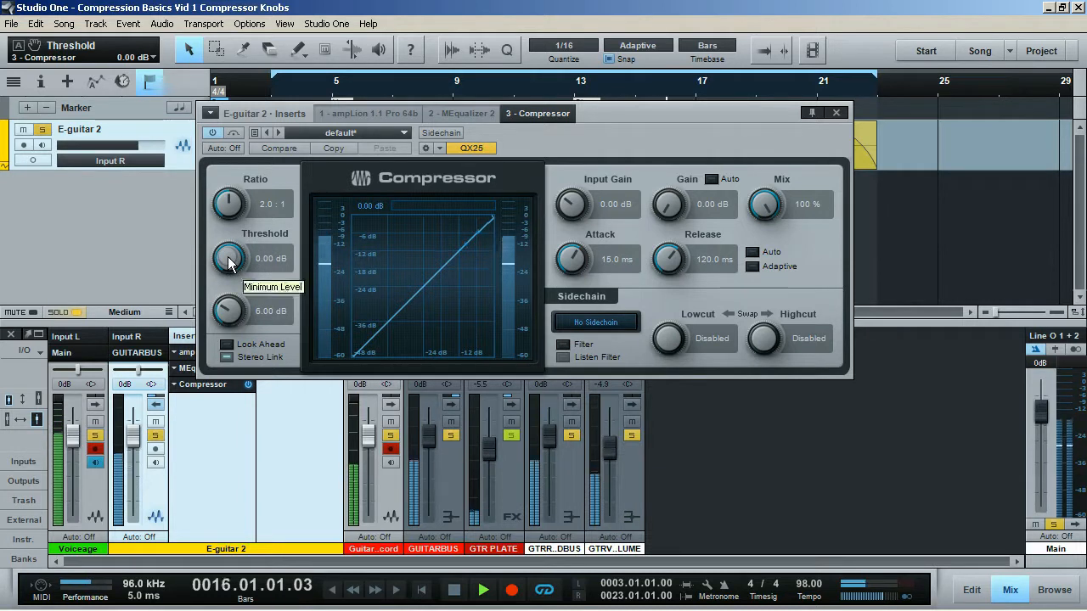
drag(228, 264, 226, 322)
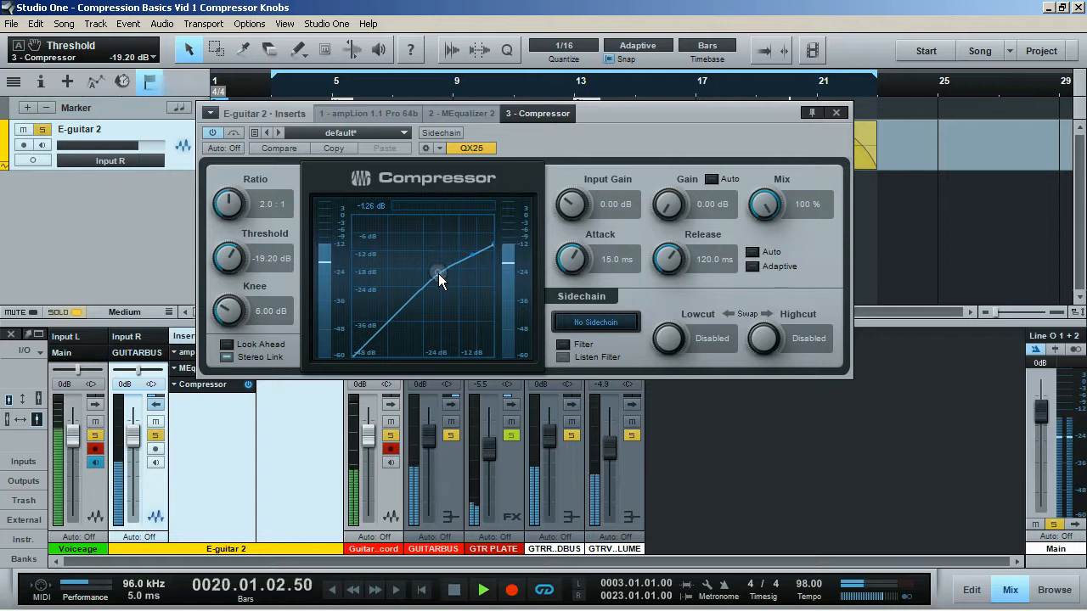
click(273, 264)
text(-20)
key(Return)
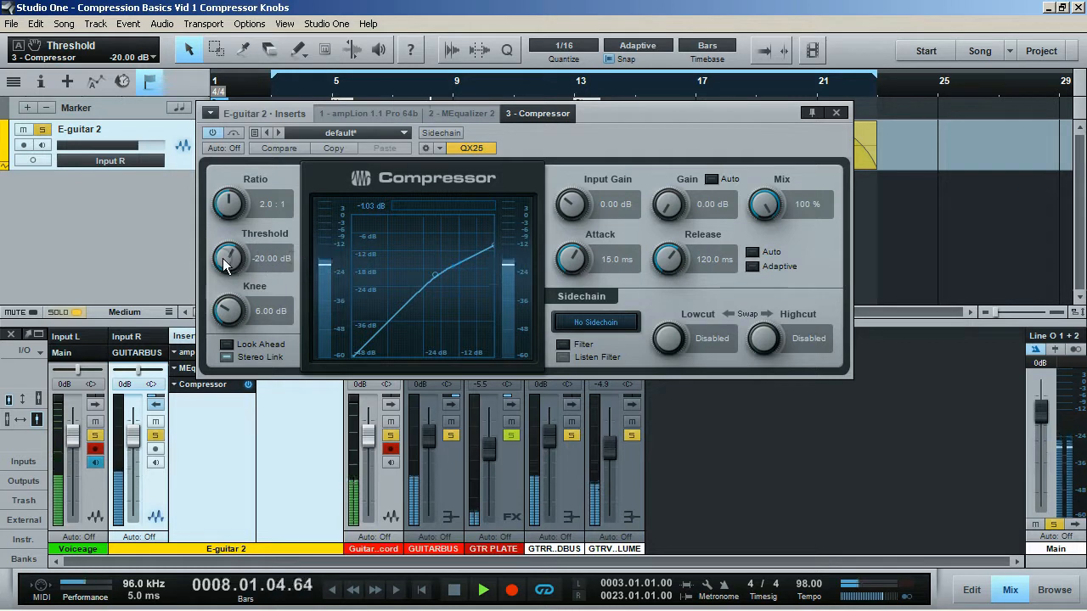
drag(225, 265, 225, 320)
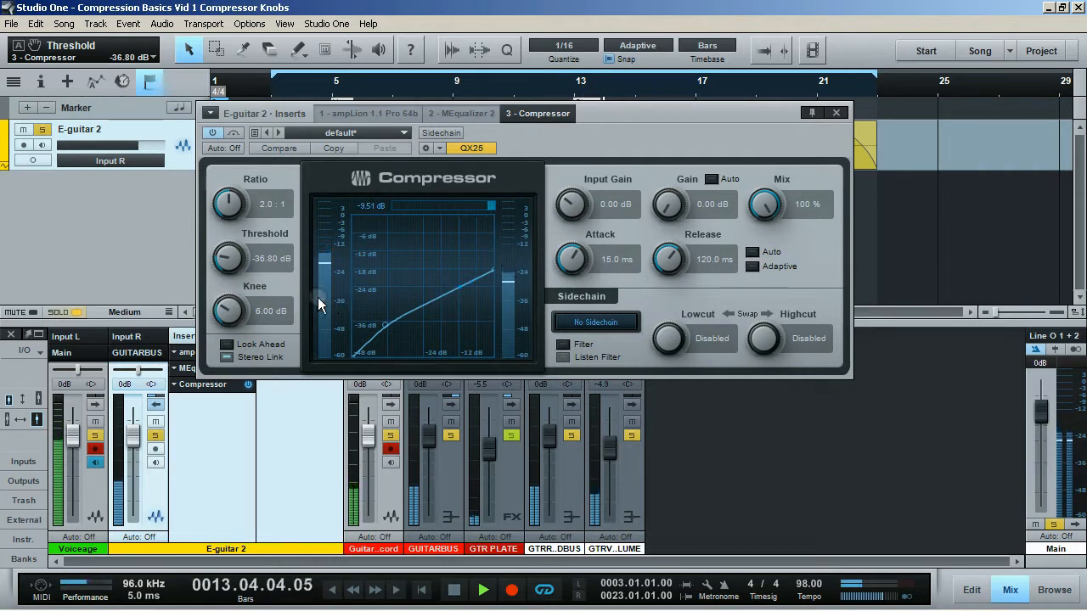
drag(227, 263, 243, 235)
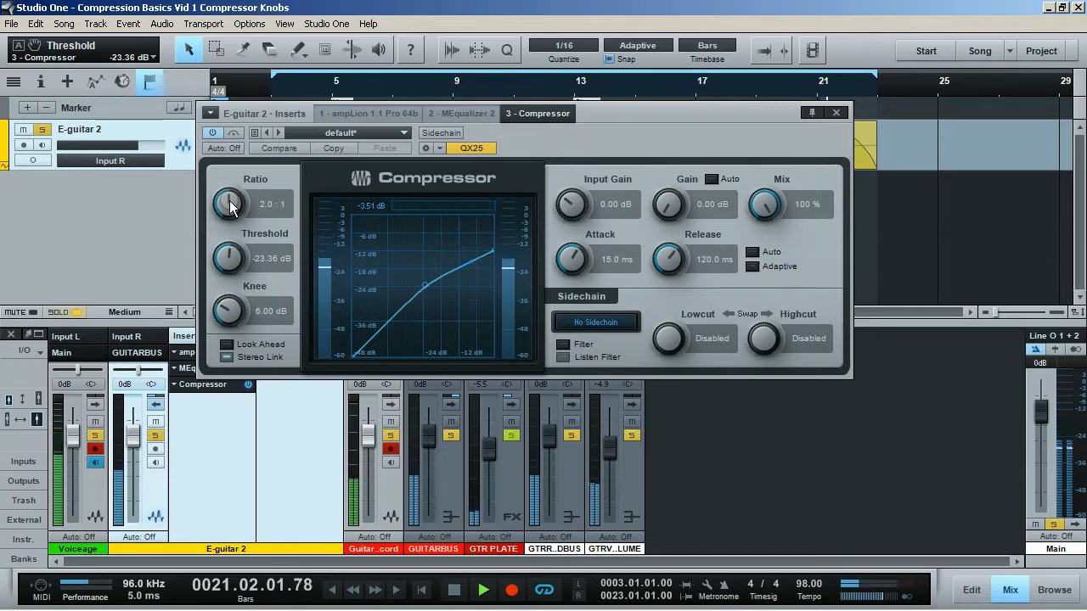
Raise the Ratio slightly and then set it to 5:1.
drag(229, 202, 227, 197)
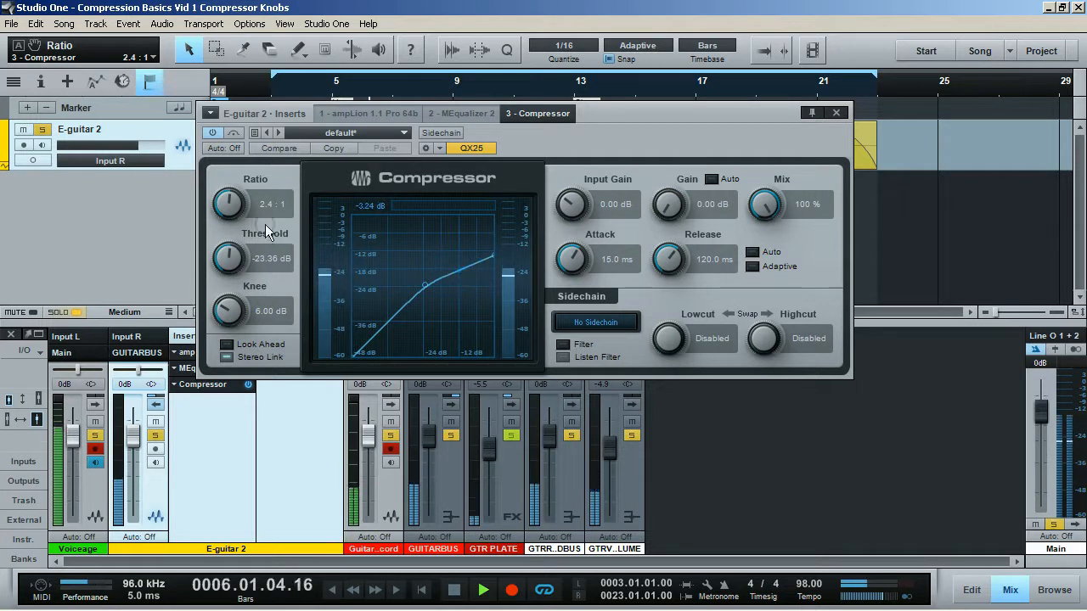
drag(228, 206, 229, 202)
click(263, 202)
text(5)
key(Return)
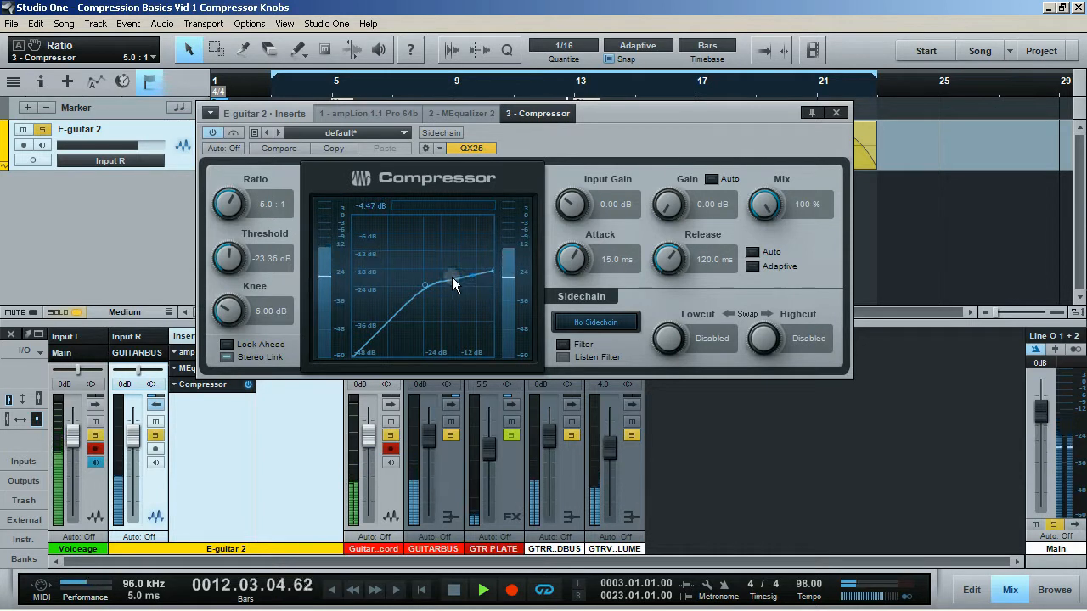
Set the Ratio to 2:1.
click(261, 203)
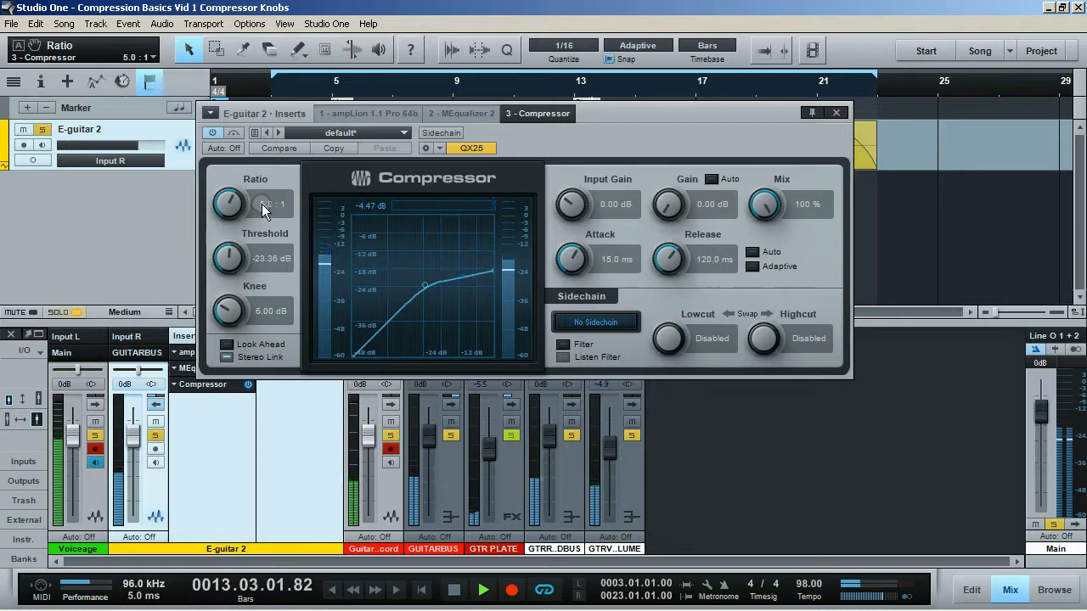
text(2)
key(Return)
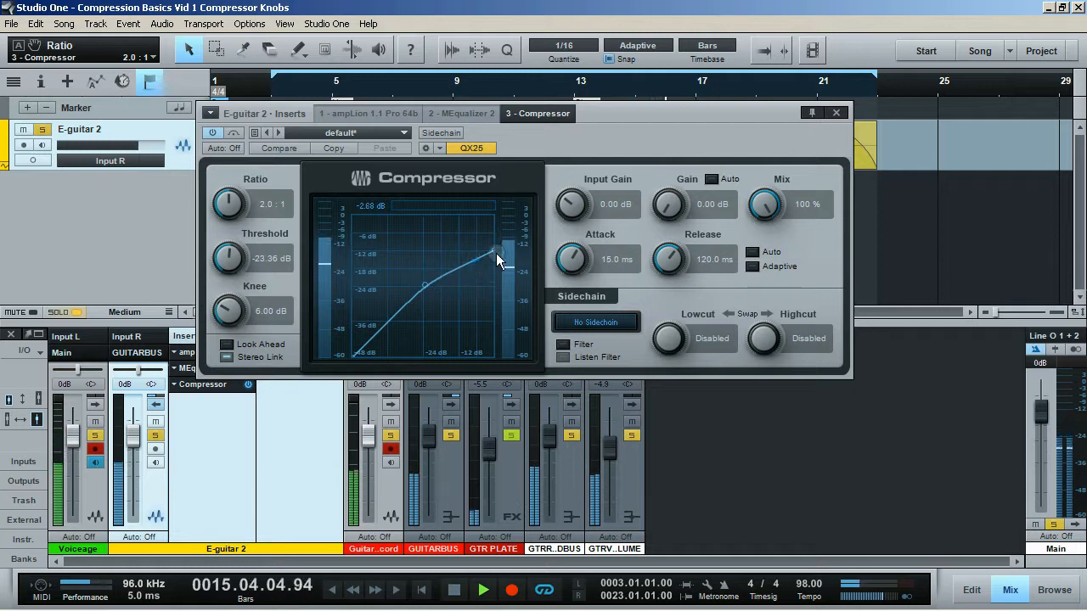
Sweep the Knee up to 20 dB and down to its minimum, settling at about 7.7 dB.
click(230, 312)
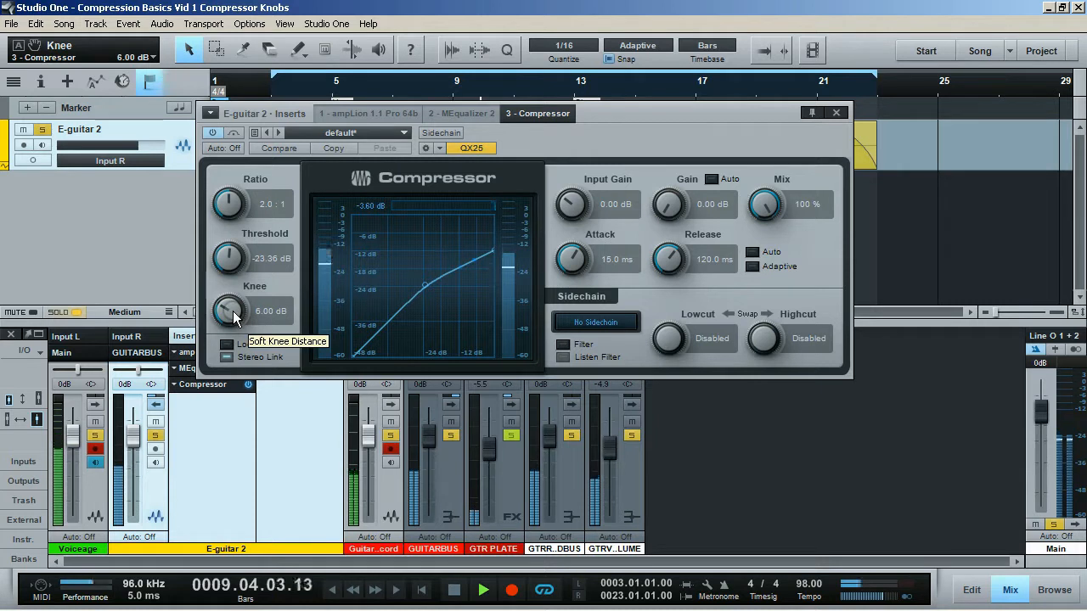
drag(232, 311, 242, 231)
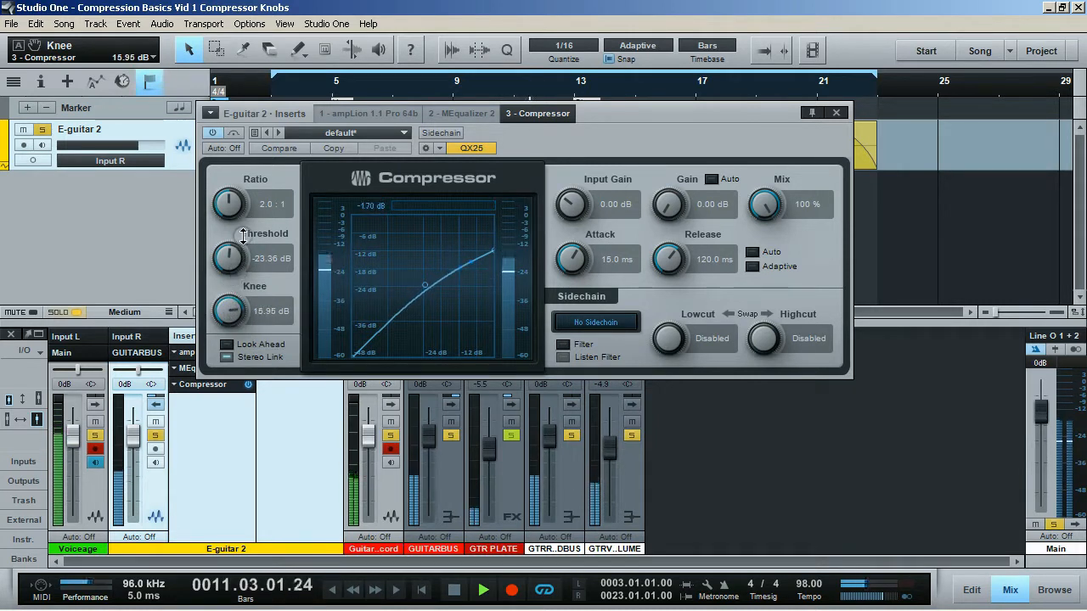
drag(229, 311, 234, 263)
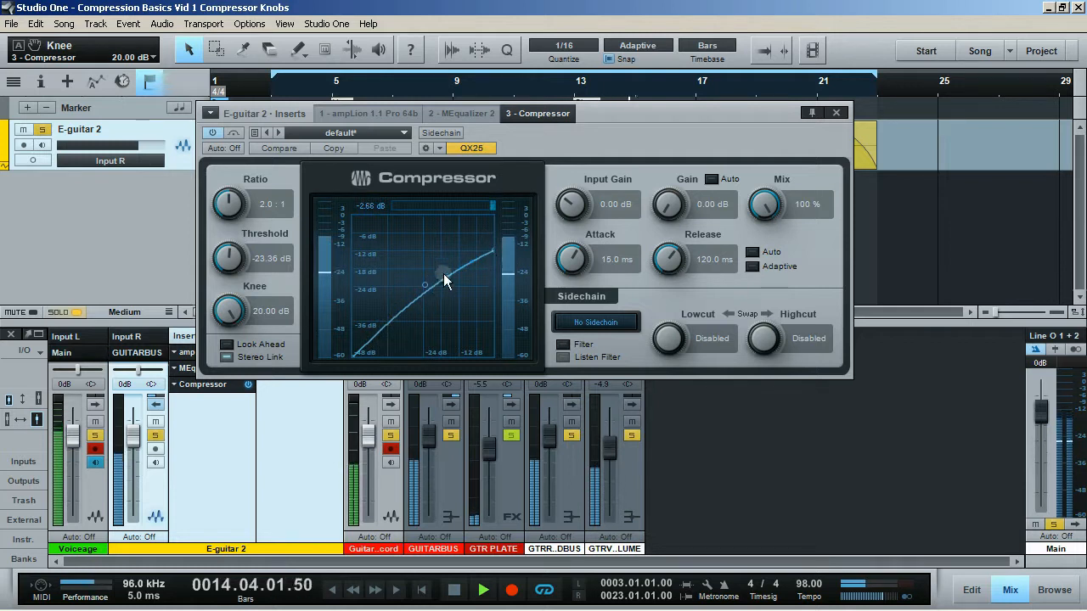
drag(225, 318, 263, 545)
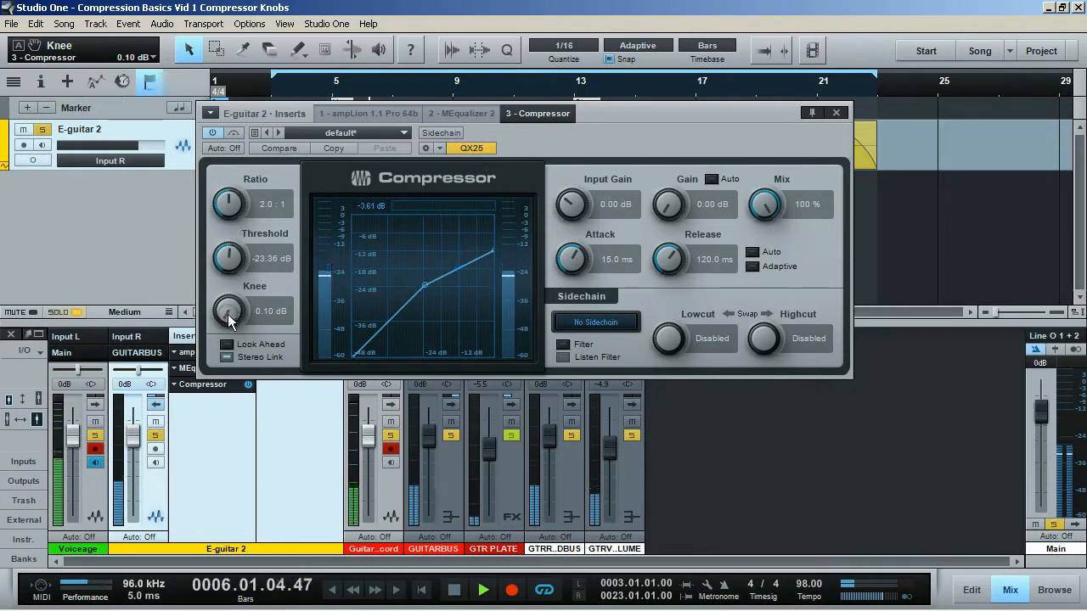
drag(228, 314, 239, 261)
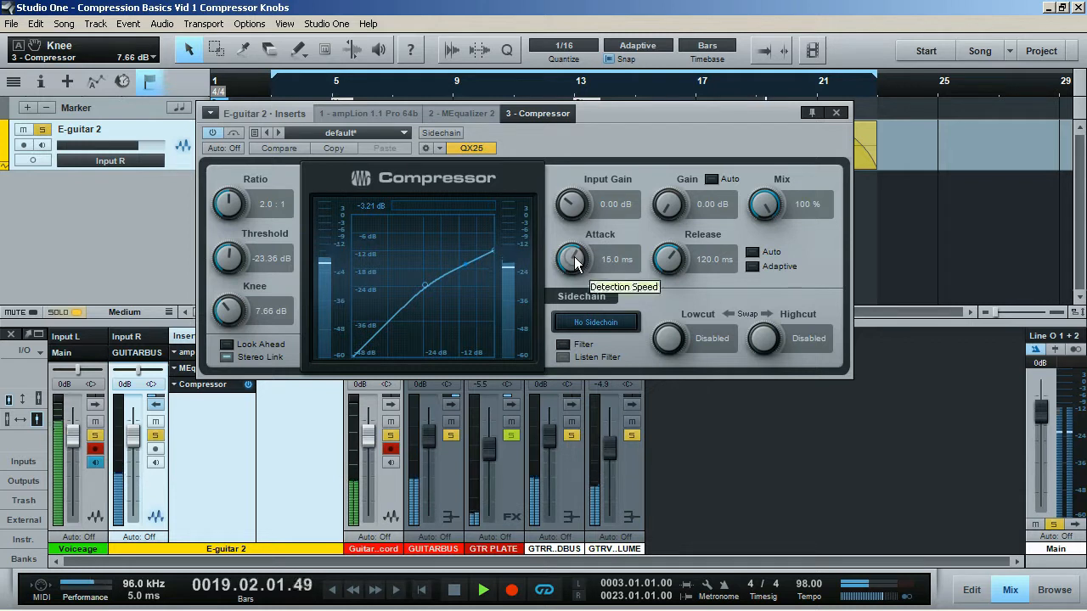
Sweep the Attack to 400 ms and back down, settling at about 3.3 ms.
drag(574, 258, 592, 183)
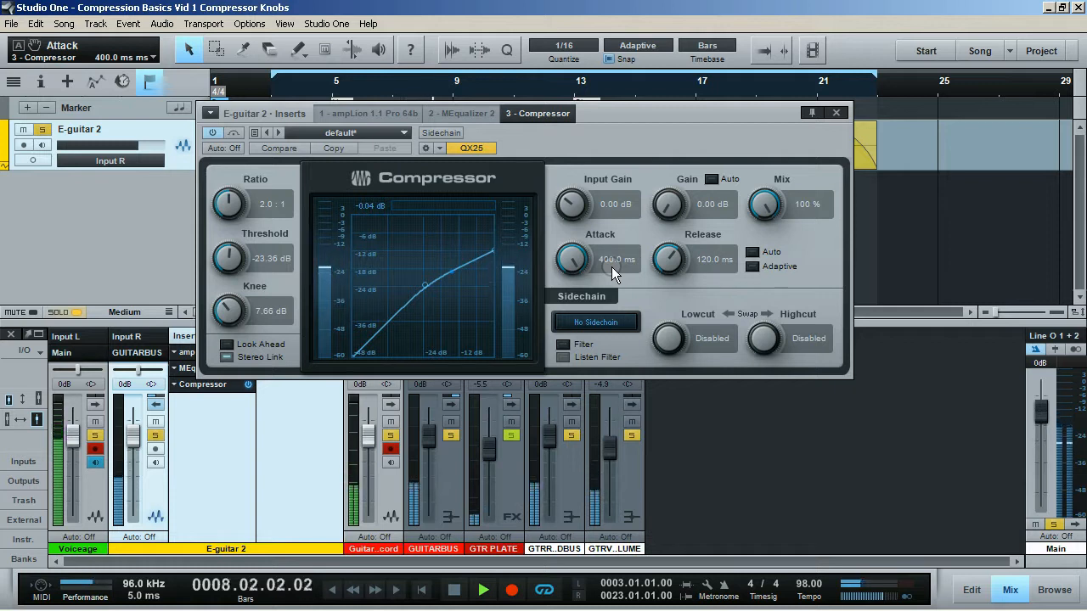
drag(573, 266, 573, 360)
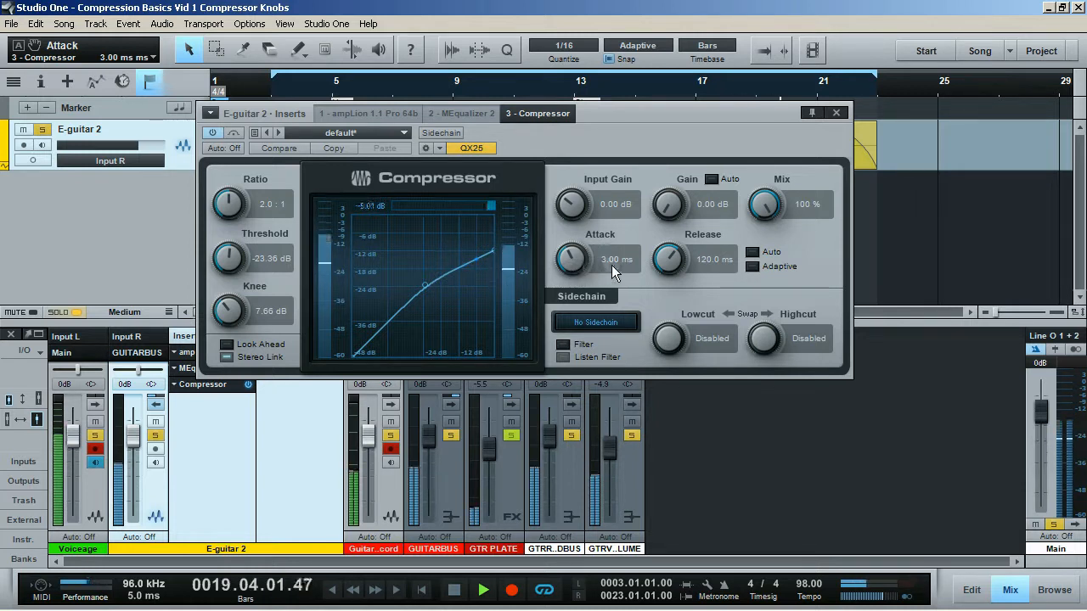
drag(569, 264, 570, 264)
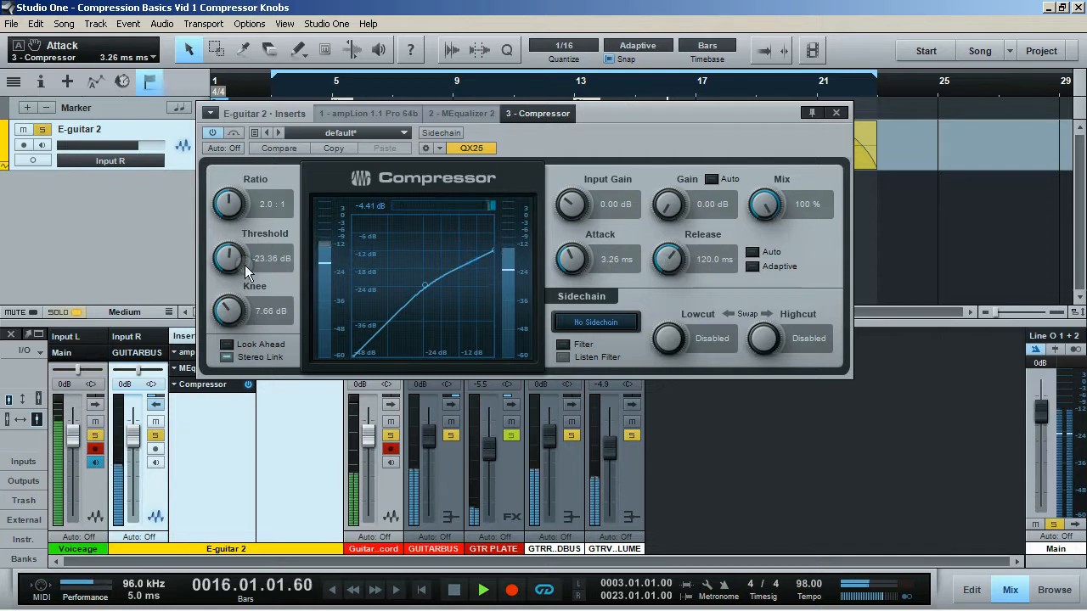
Sweep the Threshold to 0 dB and down to about -18.2 dB, and nudge the Ratio to about 2.7:1.
drag(224, 263, 251, 127)
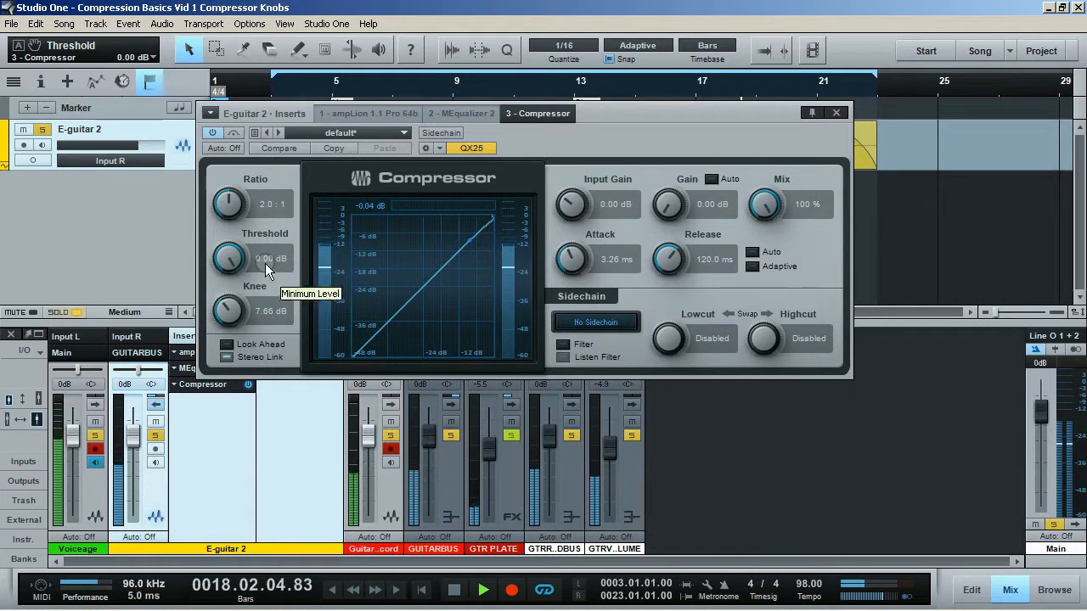
drag(233, 265, 237, 313)
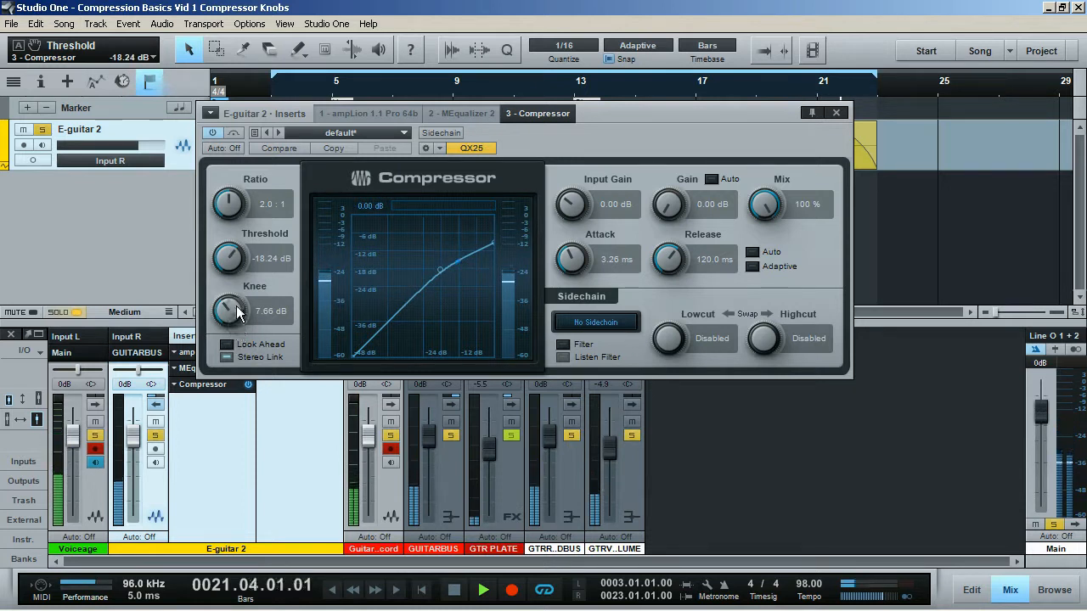
drag(227, 208, 227, 204)
Nudge the Knee to about 8.5 dB and the Attack to about 3.5 ms.
mouse_move(235, 304)
mouse_down()
mouse_move(240, 265)
mouse_move(239, 306)
mouse_up()
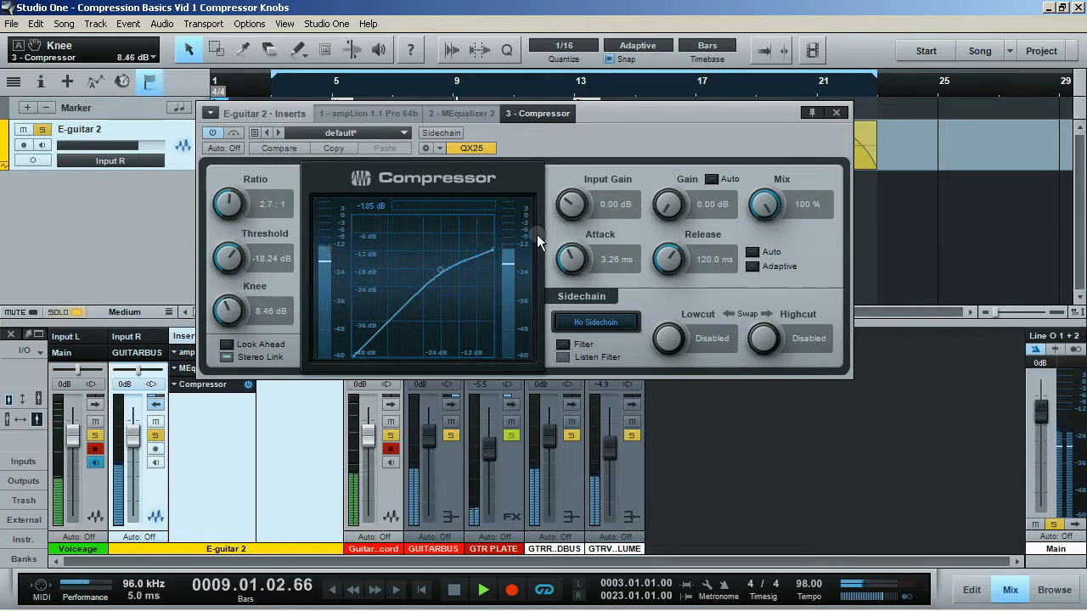
drag(571, 264, 571, 257)
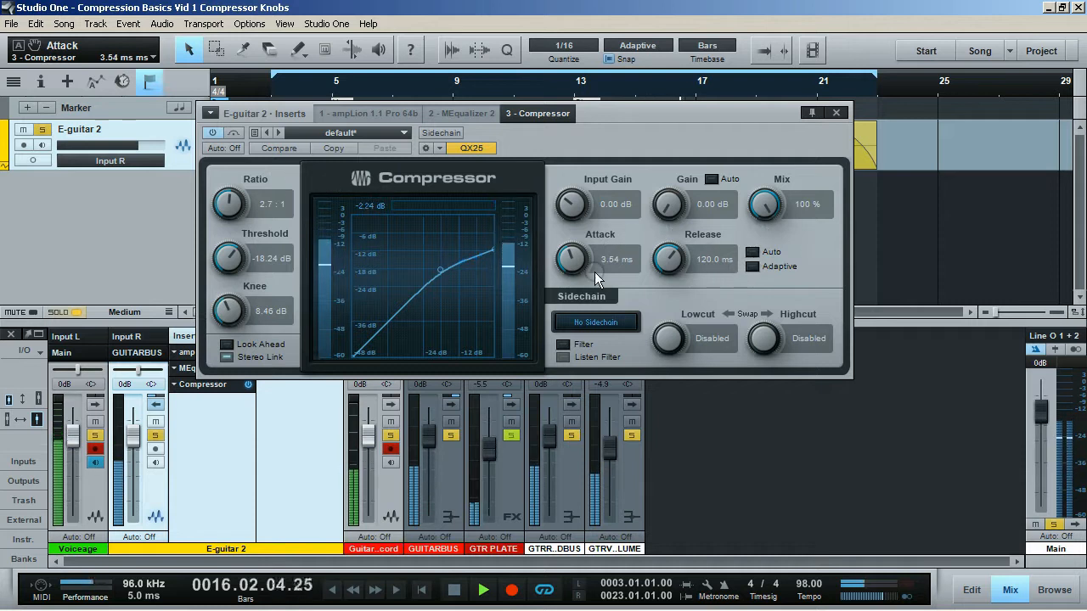
Turn the Ratio down to 1:1 and the Threshold up to 0 dB.
drag(226, 202, 234, 284)
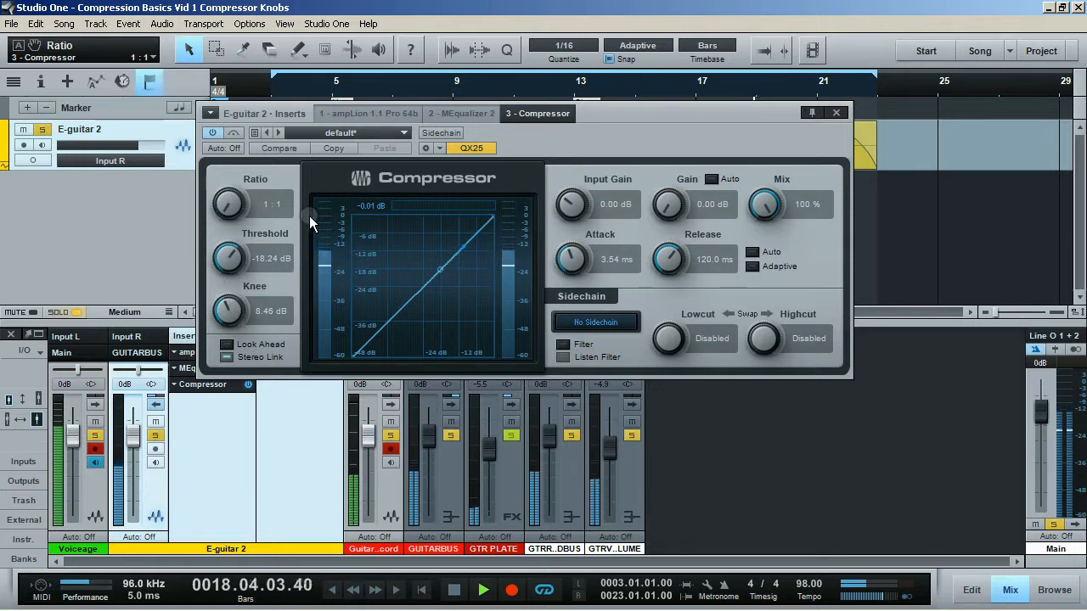
drag(230, 263, 250, 143)
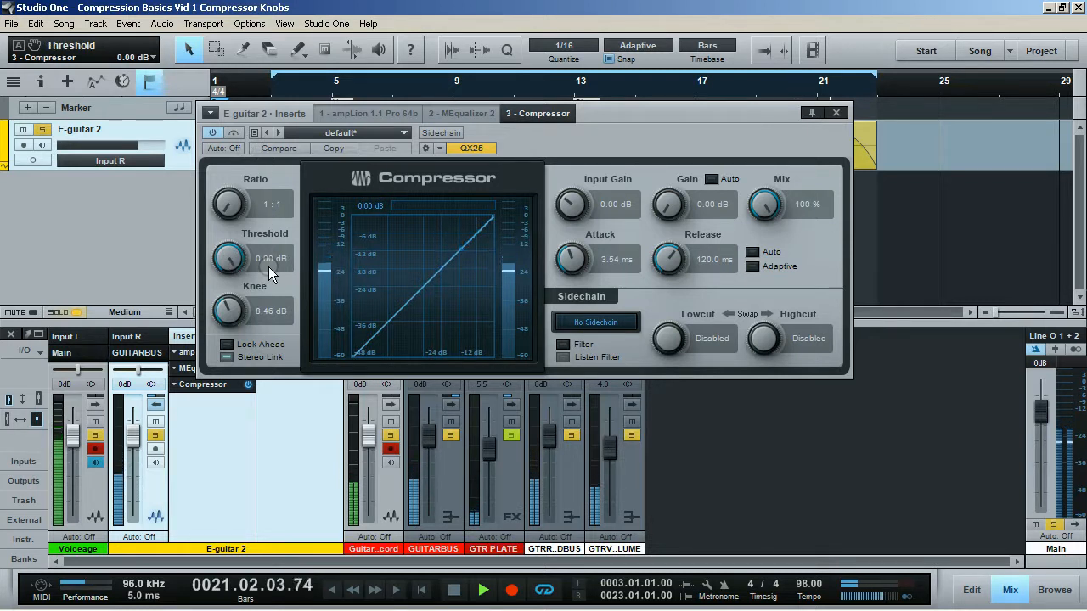
Turn the Knee down to 0.90 dB, the Attack to 0.10 ms and the Release up to 2.00 s.
drag(243, 296, 252, 405)
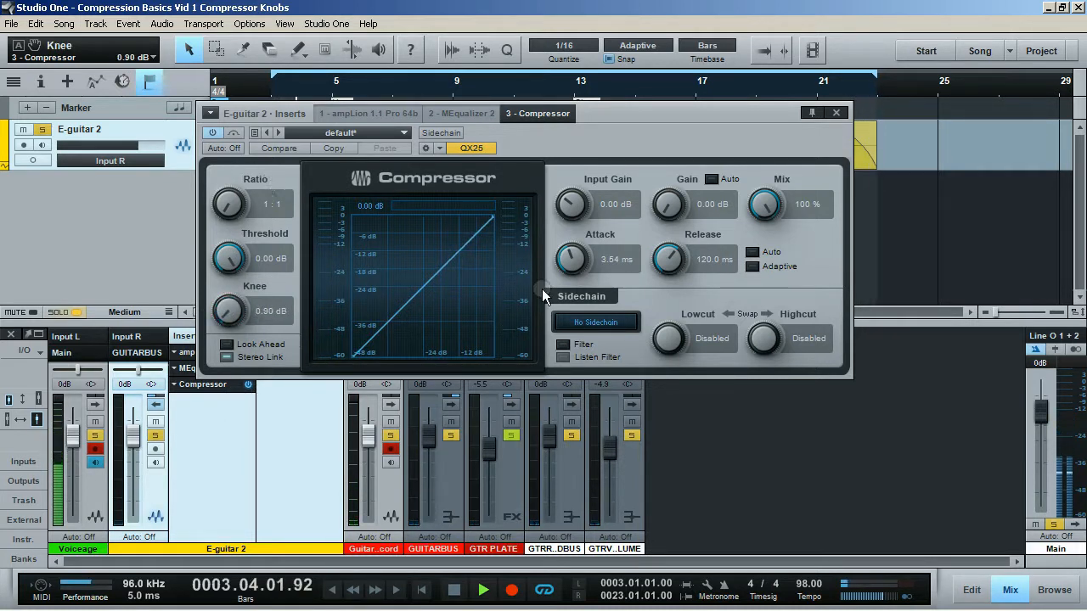
drag(578, 265, 577, 329)
drag(668, 269, 699, 207)
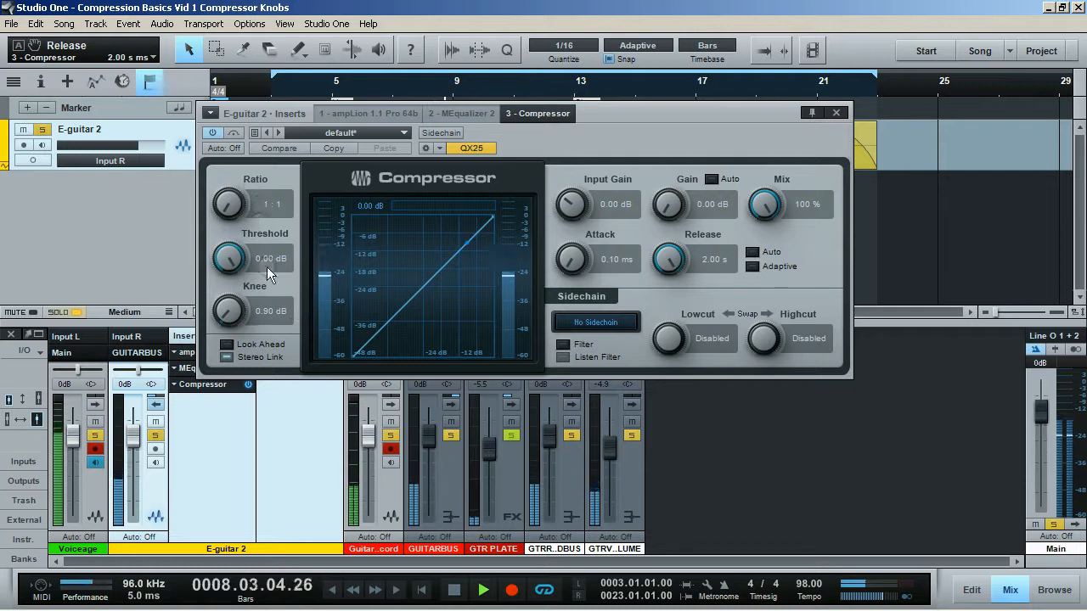
Set the Ratio to 2.0:1 and sweep the Threshold down, settling it at -12.00 dB.
drag(229, 260, 233, 313)
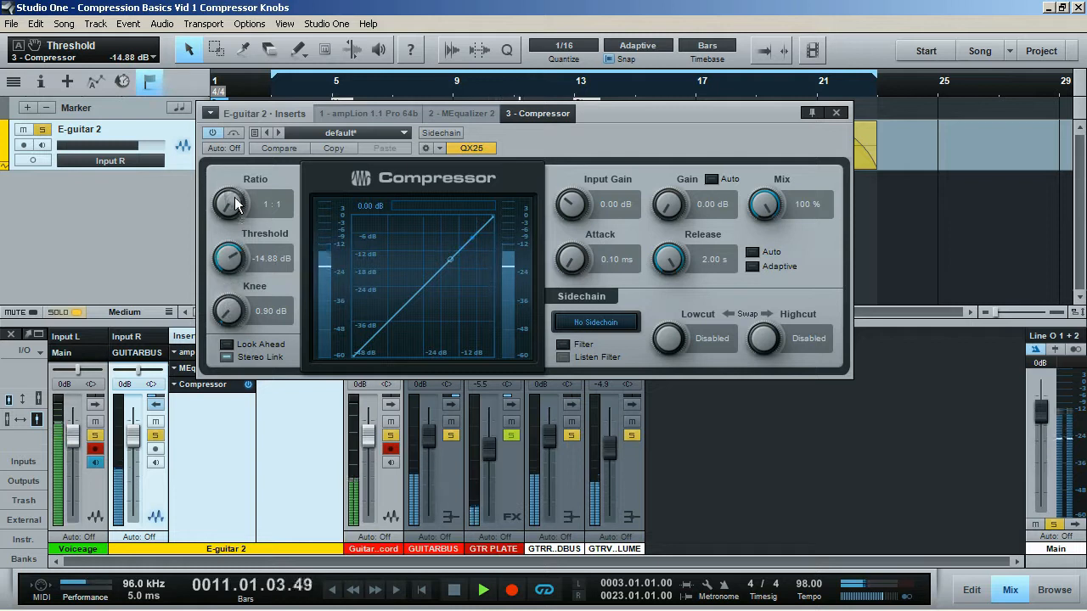
drag(235, 202, 234, 198)
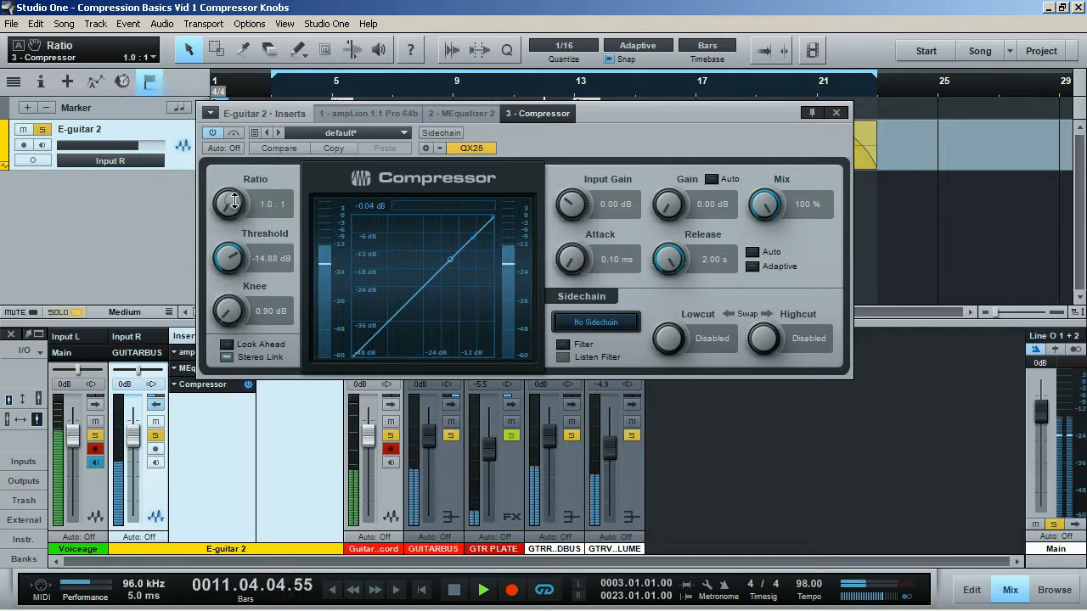
drag(234, 194, 255, 160)
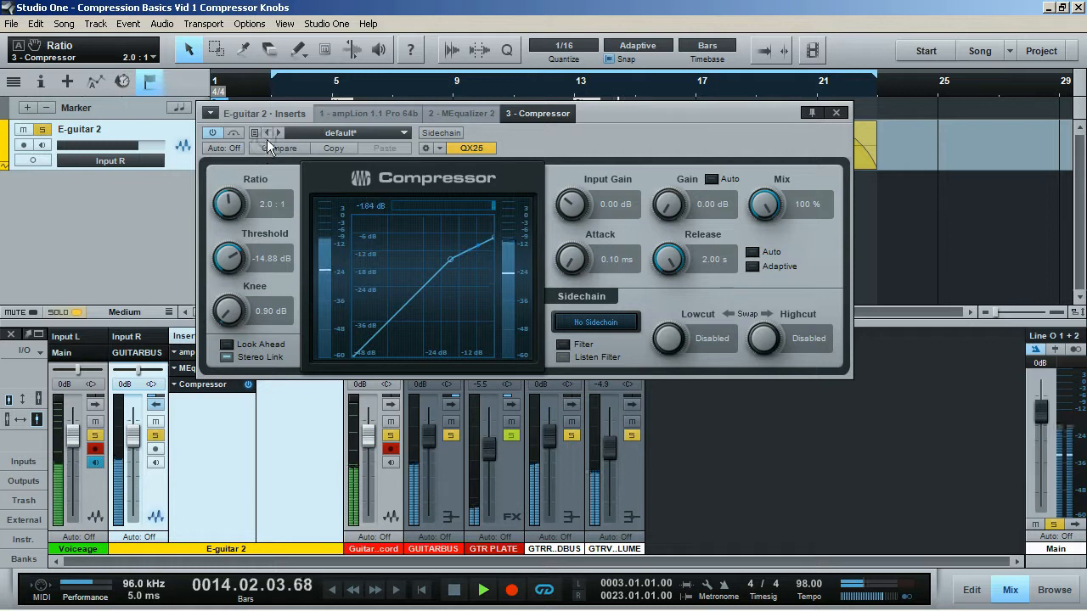
drag(235, 263, 235, 282)
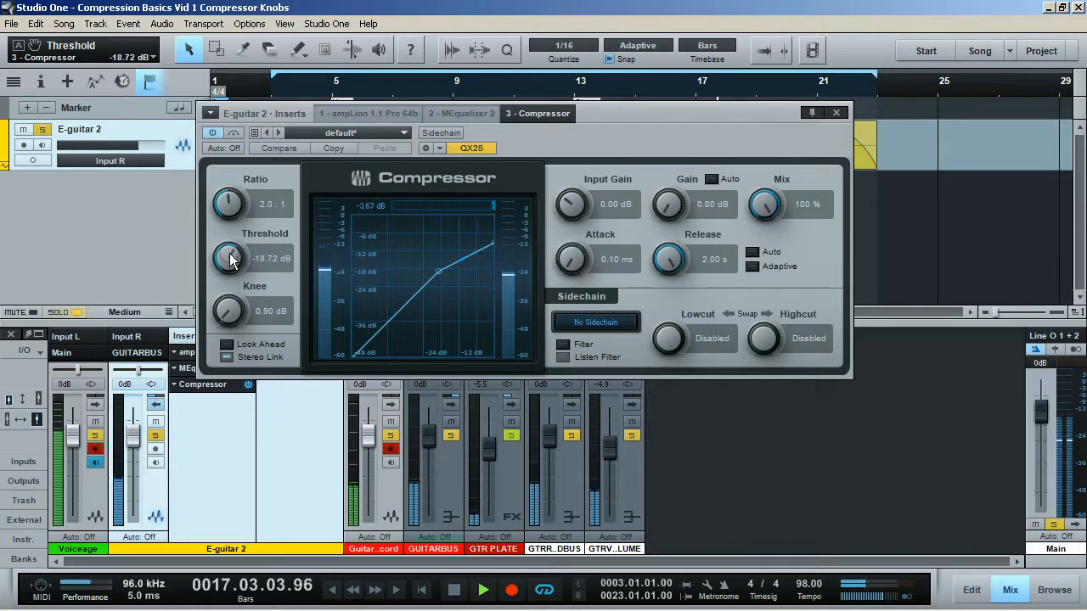
drag(230, 259, 241, 239)
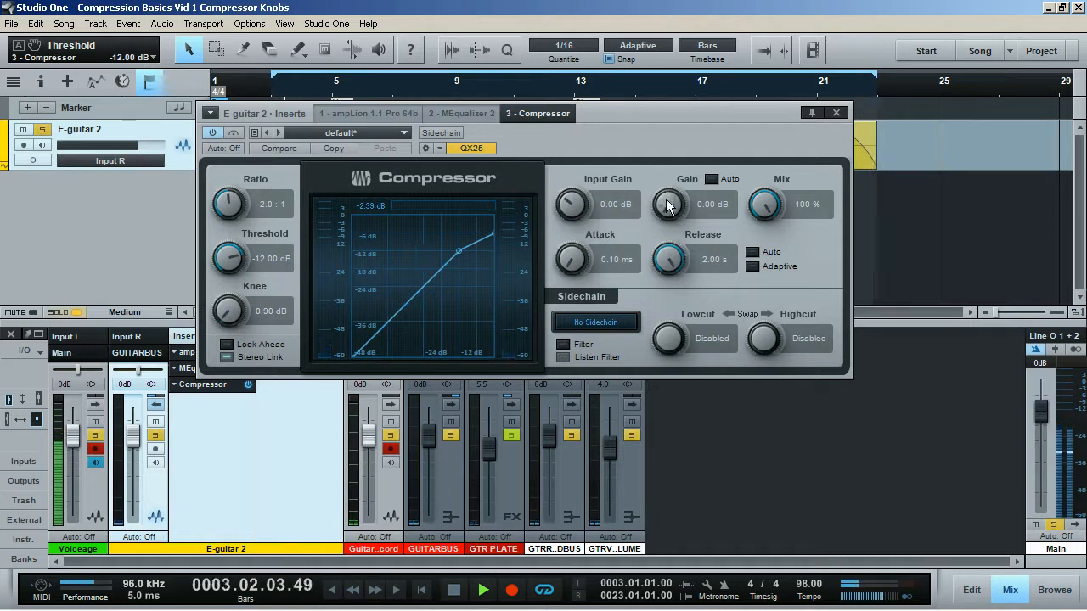
Raise the makeup Gain to 1.92 dB.
drag(673, 201, 673, 196)
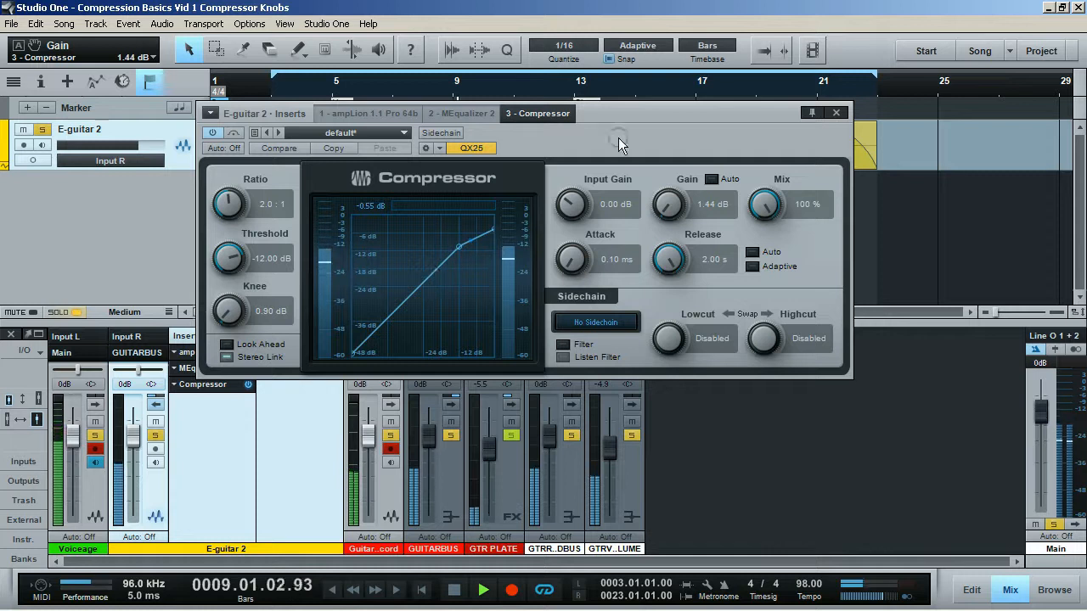
drag(668, 200, 669, 202)
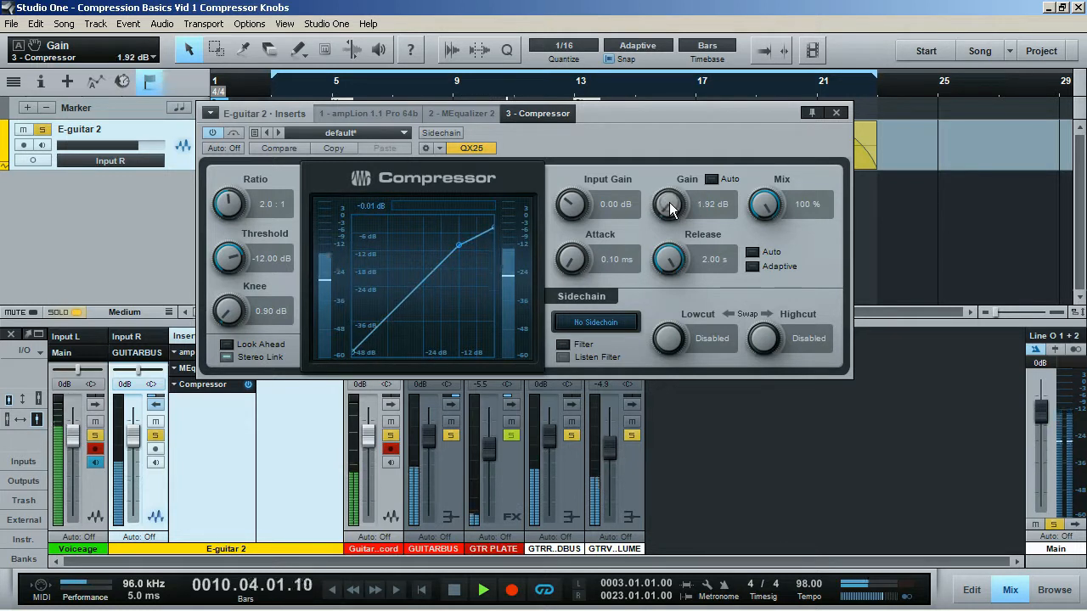